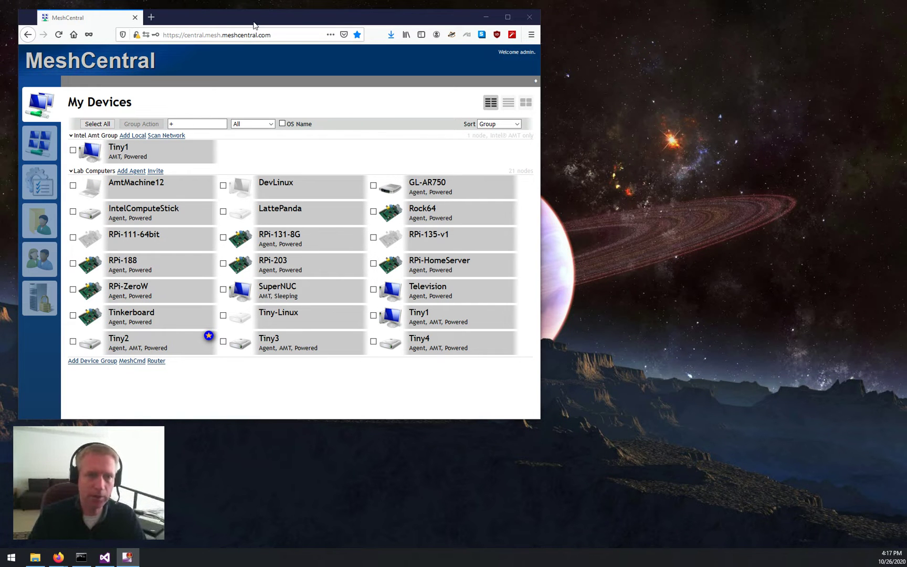
Open Tiny2's device page and check its Intel AMT activation status.
left_click(363, 175)
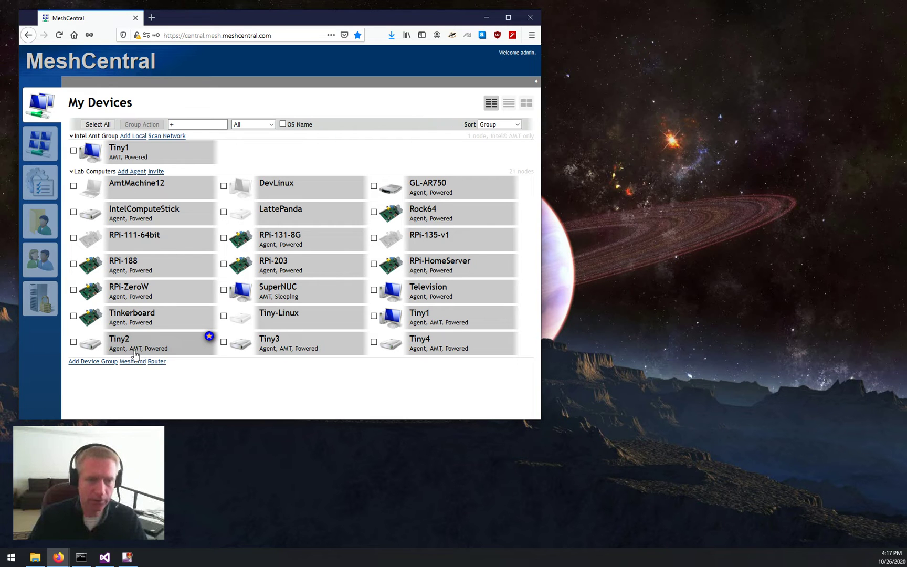
mouse_move(135, 355)
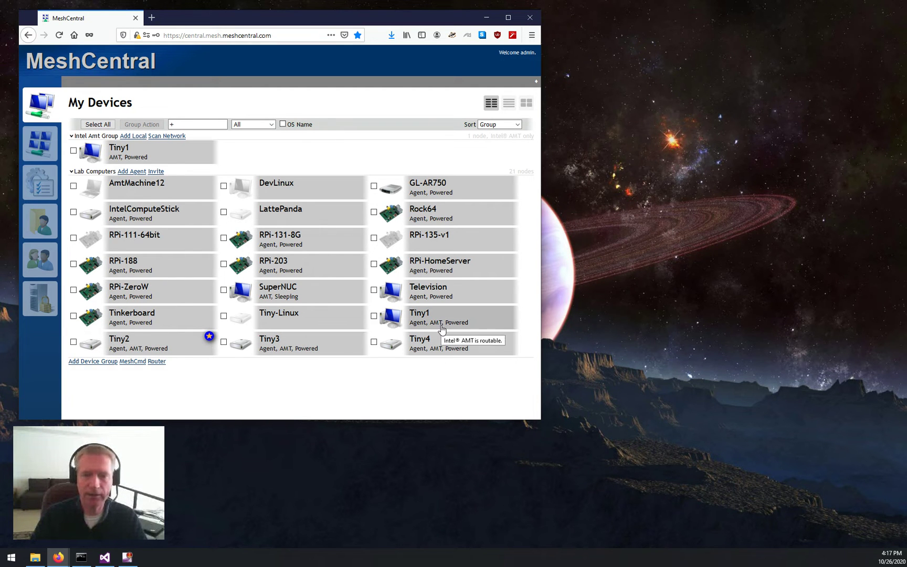
left_click(150, 351)
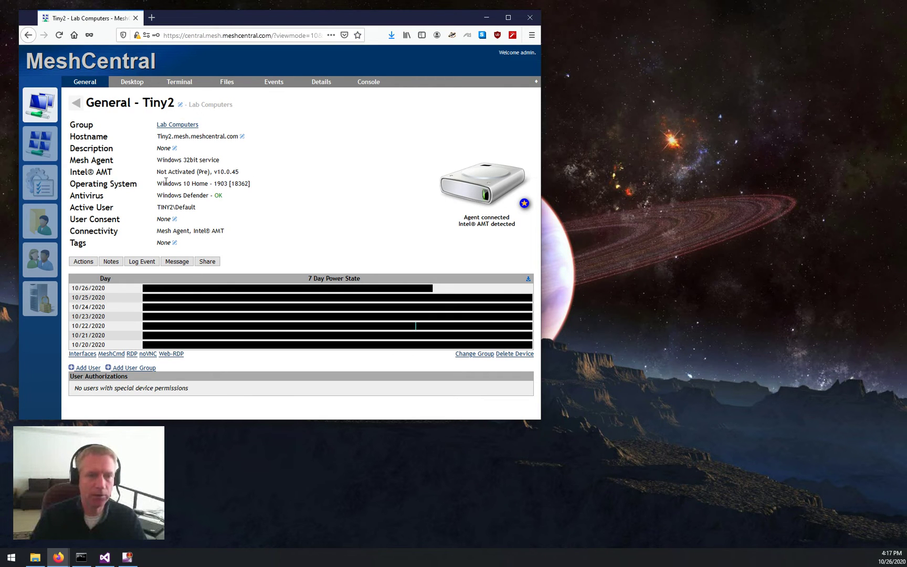
left_click_drag(155, 172, 246, 174)
left_click(246, 174)
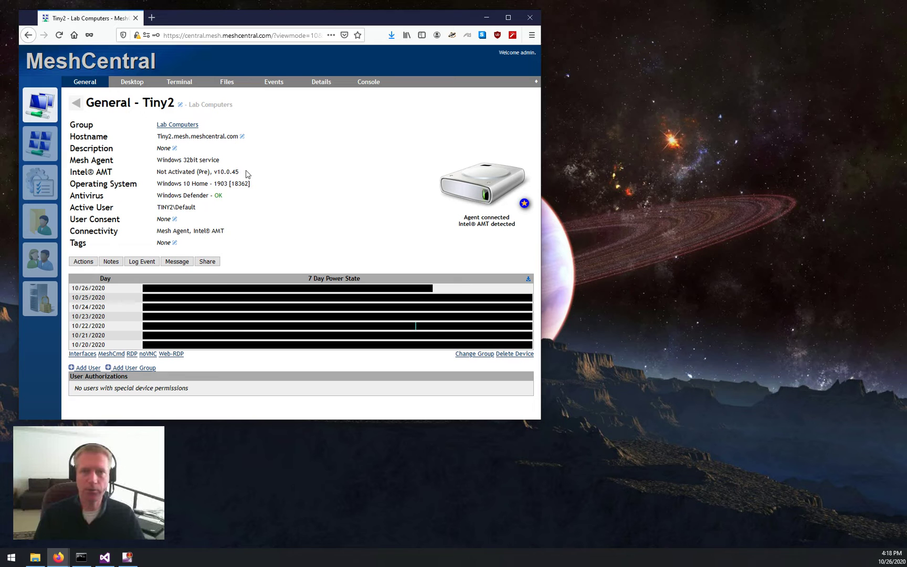
Duplicate Tiny2's page into a second window beside it and show the Lab Computers group settings there.
right_click(112, 19)
left_click(126, 58)
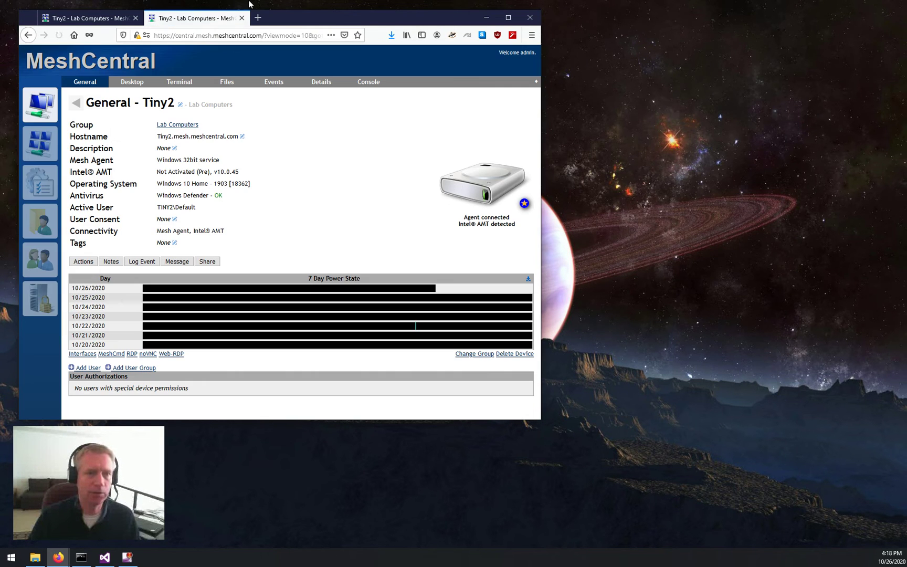
left_click_drag(210, 19, 542, 130)
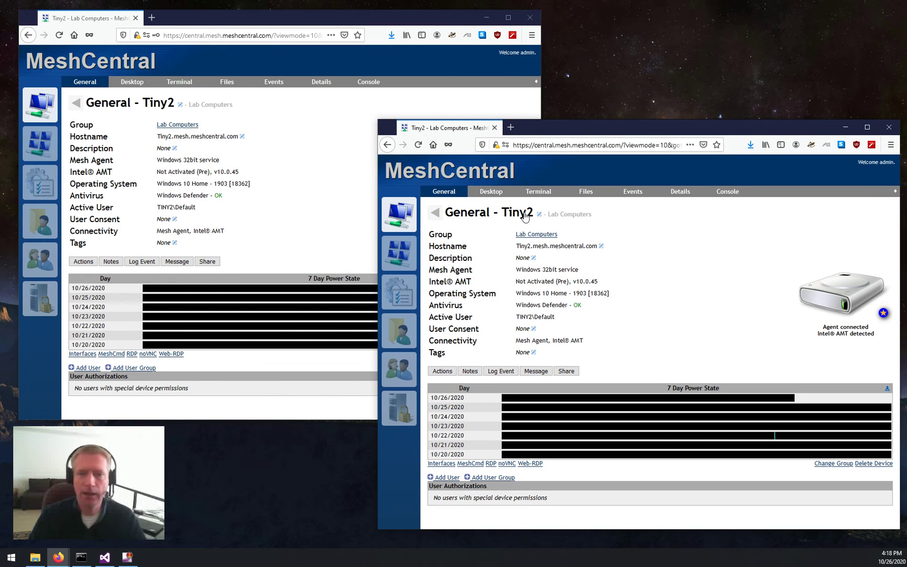
left_click(535, 235)
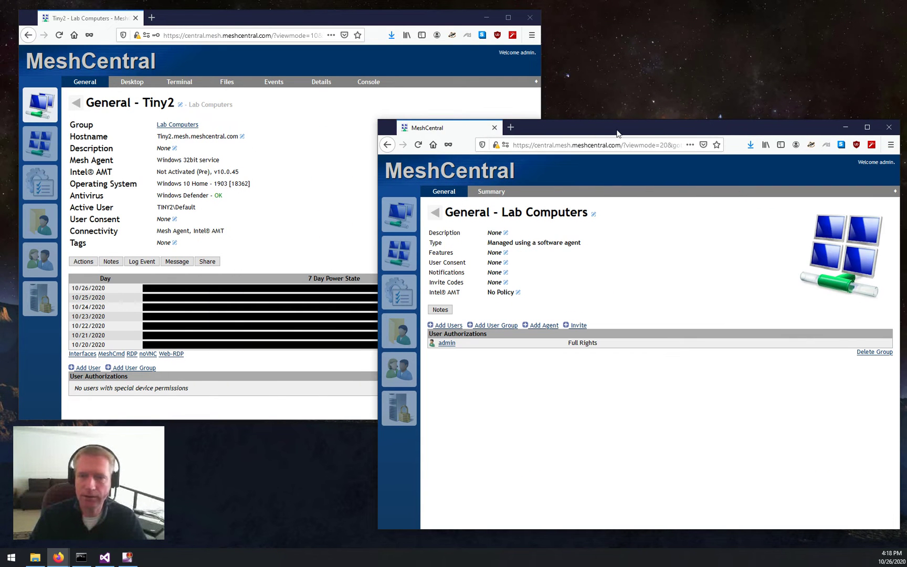
left_click_drag(620, 131, 597, 124)
left_click(369, 207)
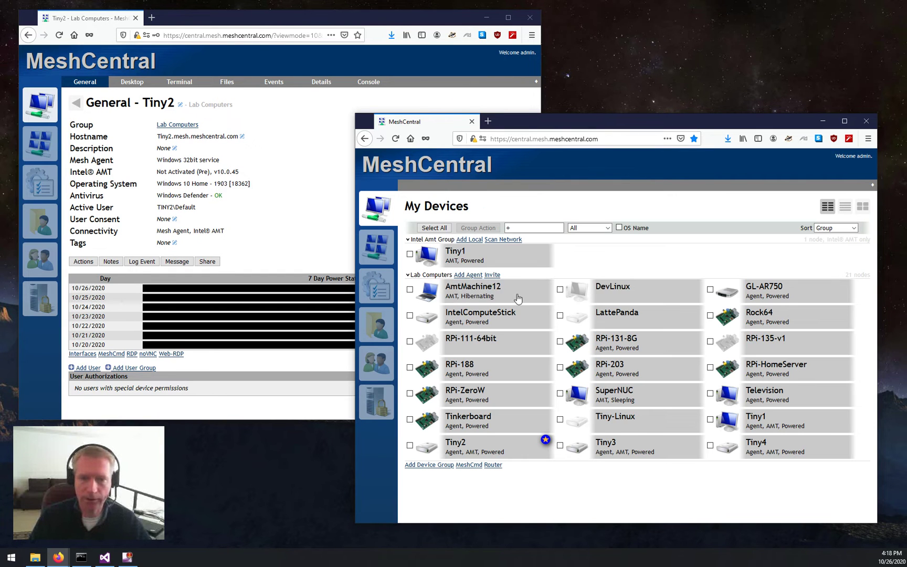
left_click(422, 277)
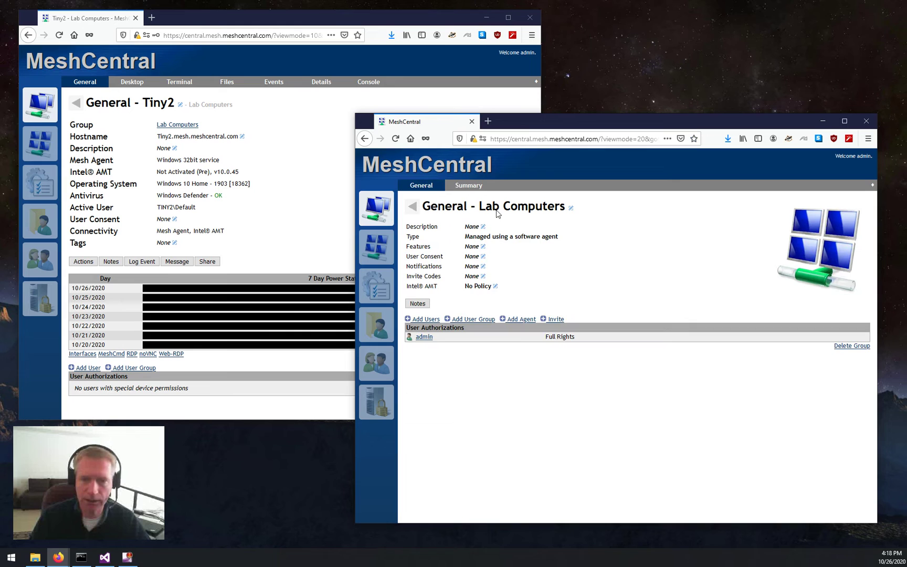
left_click_drag(592, 118, 597, 114)
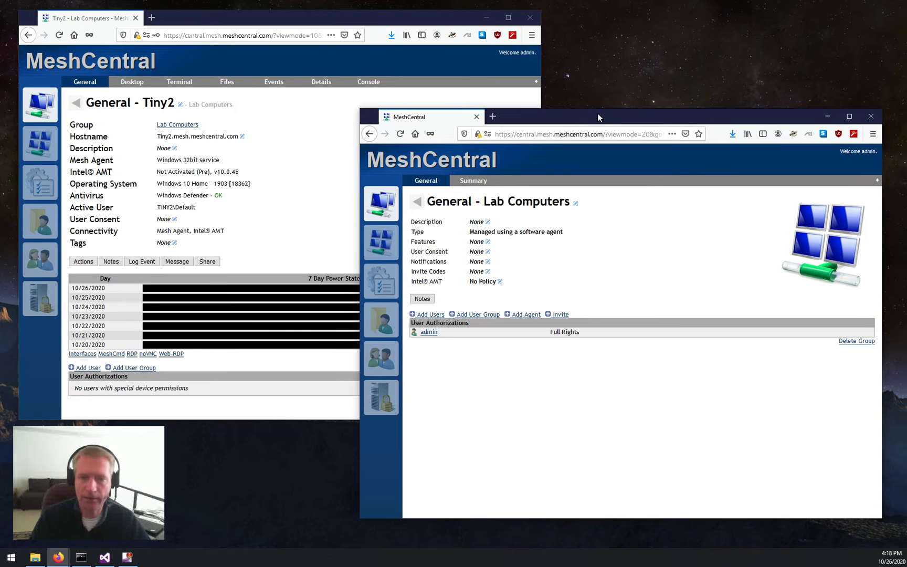
Edit the Lab Computers Intel AMT policy and select the Fully Automatic type.
left_click(500, 282)
left_click(605, 251)
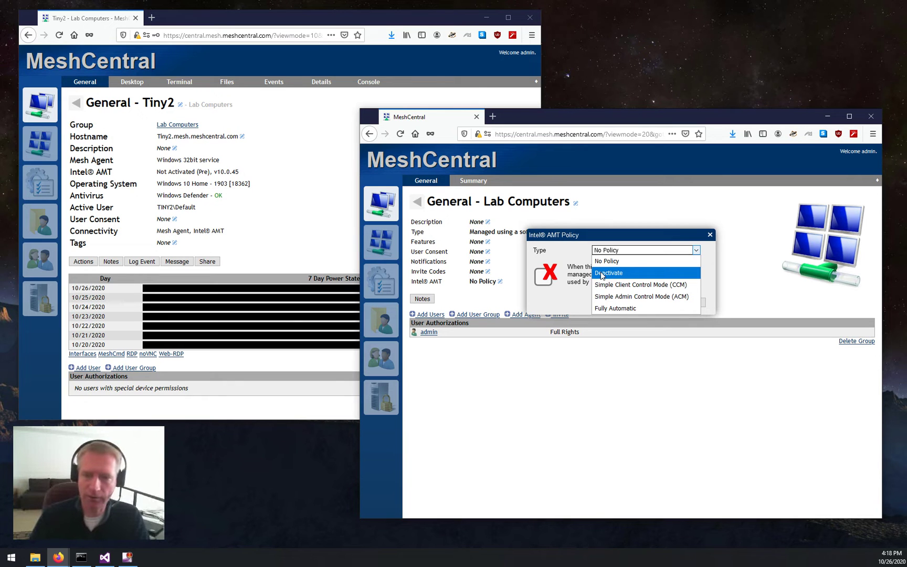
left_click(601, 309)
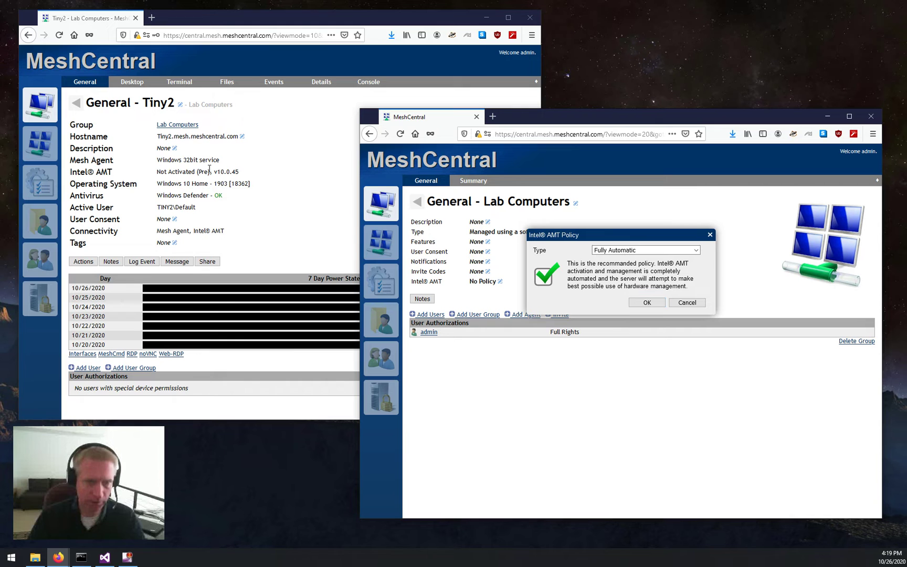
Confirm the Fully Automatic policy, then check that Tiny2 reports Activated CCM with TLS and CIRA.
left_click(641, 303)
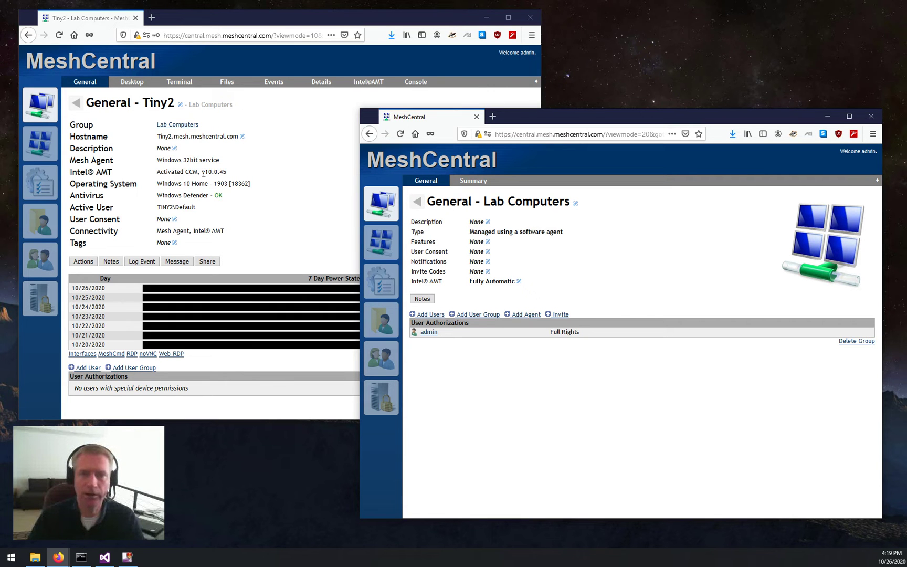
left_click(389, 207)
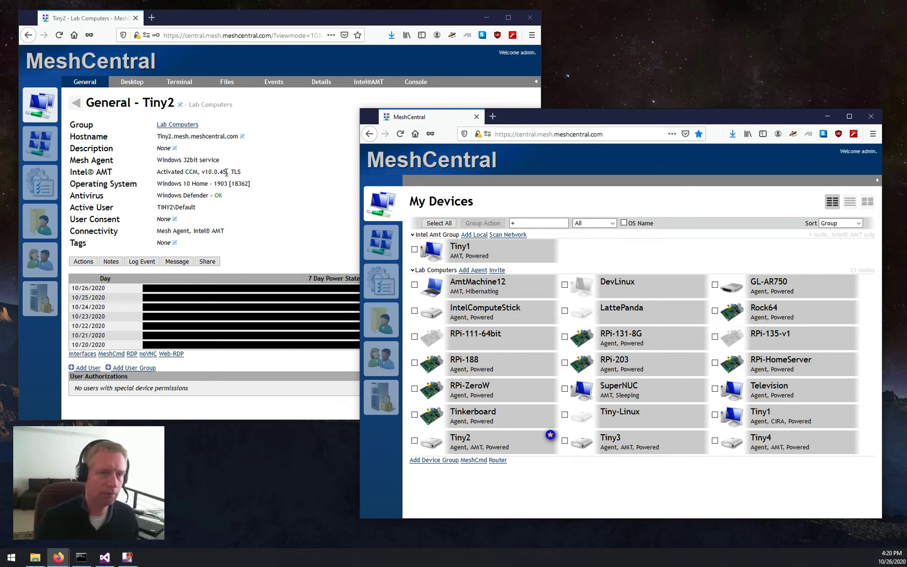
left_click_drag(227, 172, 246, 173)
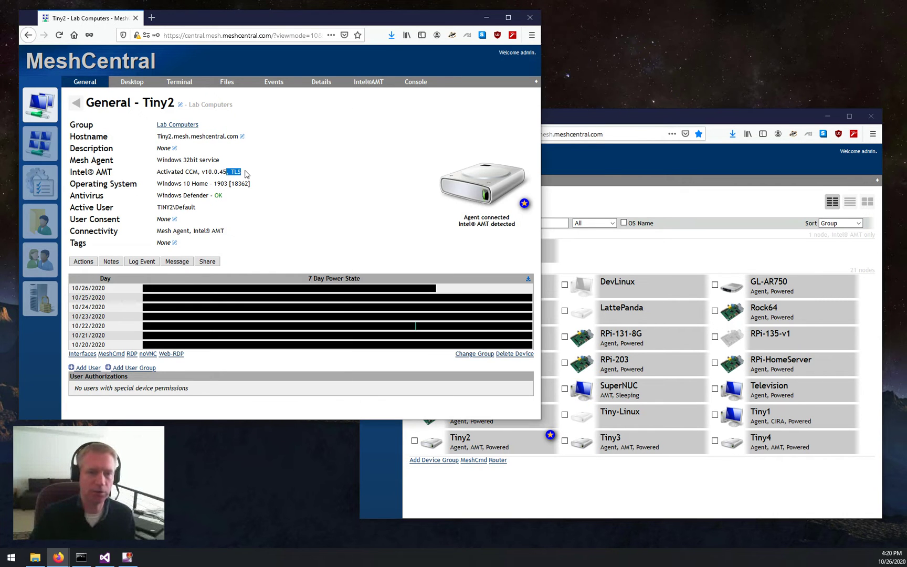
left_click(239, 171)
double_click(239, 171)
left_click(252, 187)
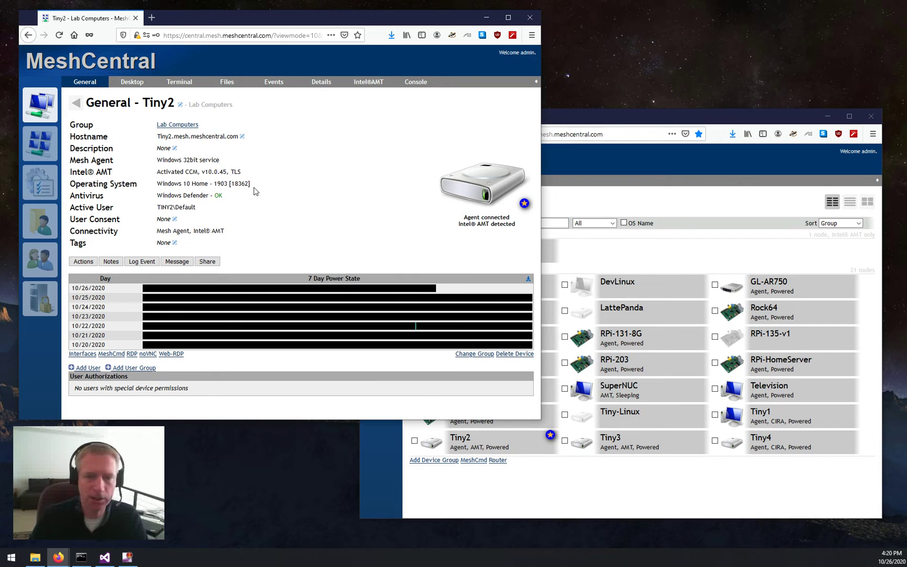
left_click(654, 490)
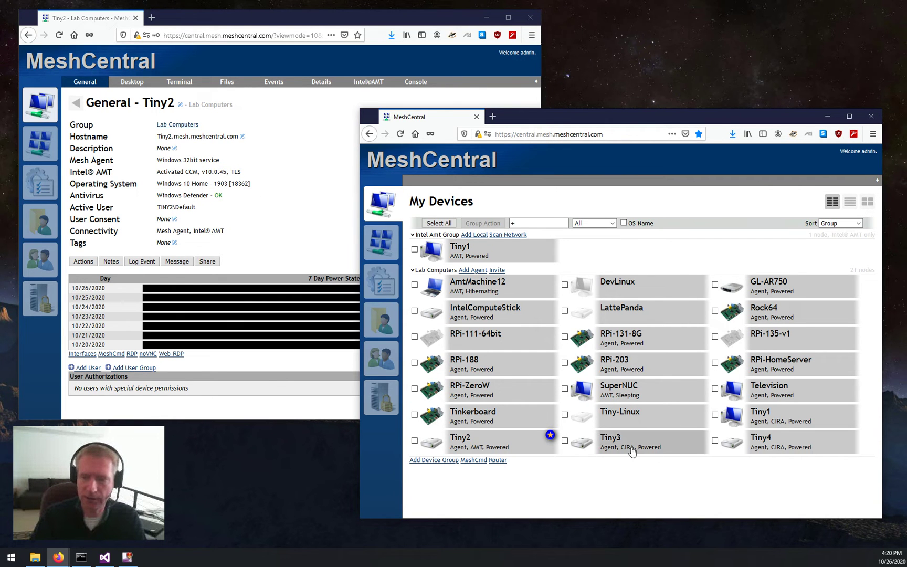
mouse_move(774, 424)
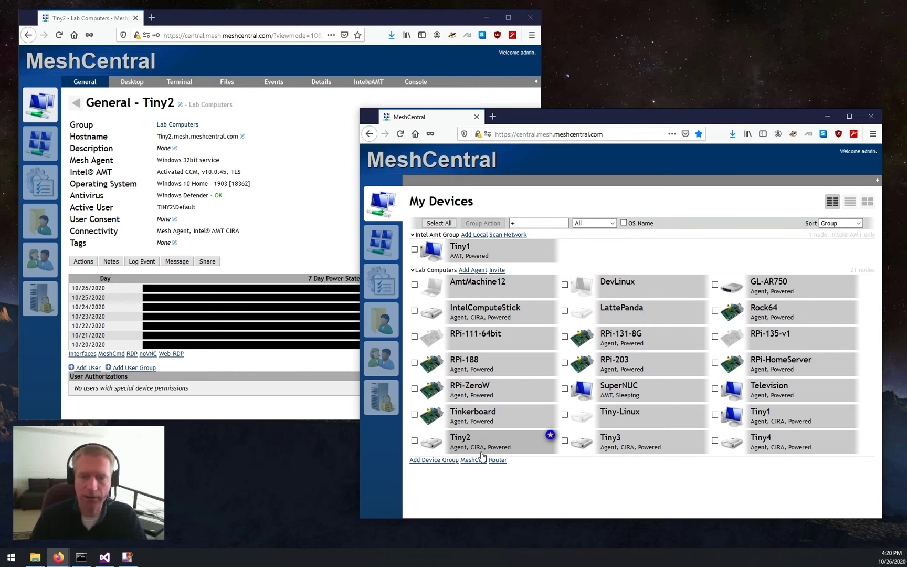
left_click(478, 445)
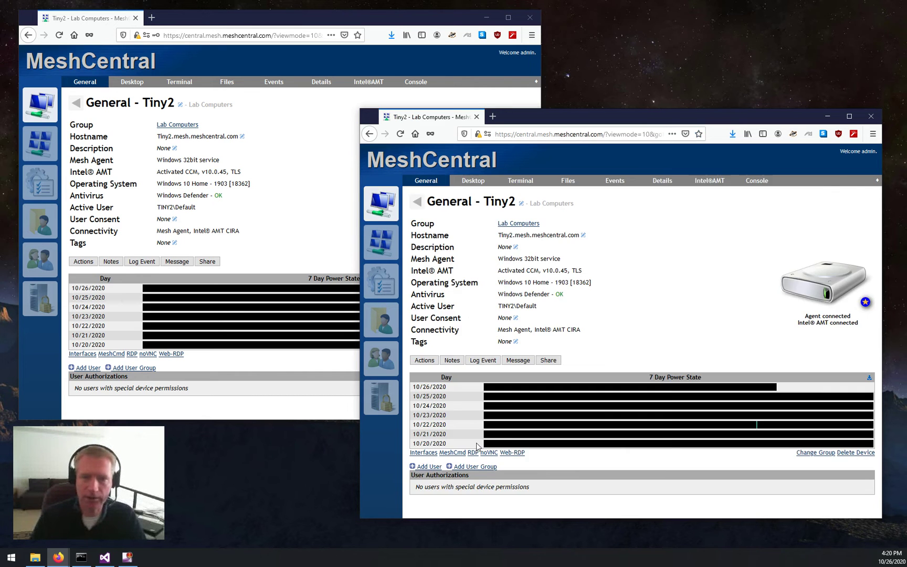
left_click(473, 181)
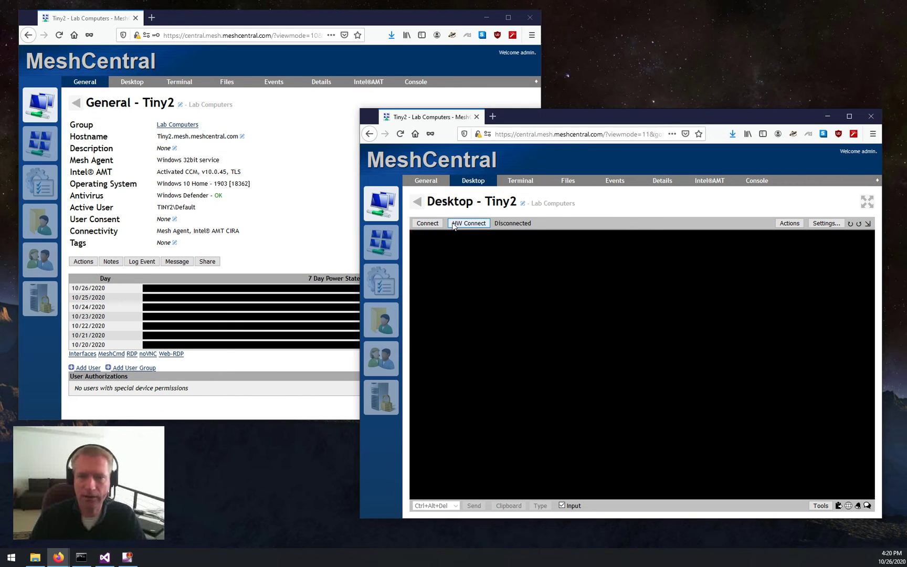
left_click(428, 223)
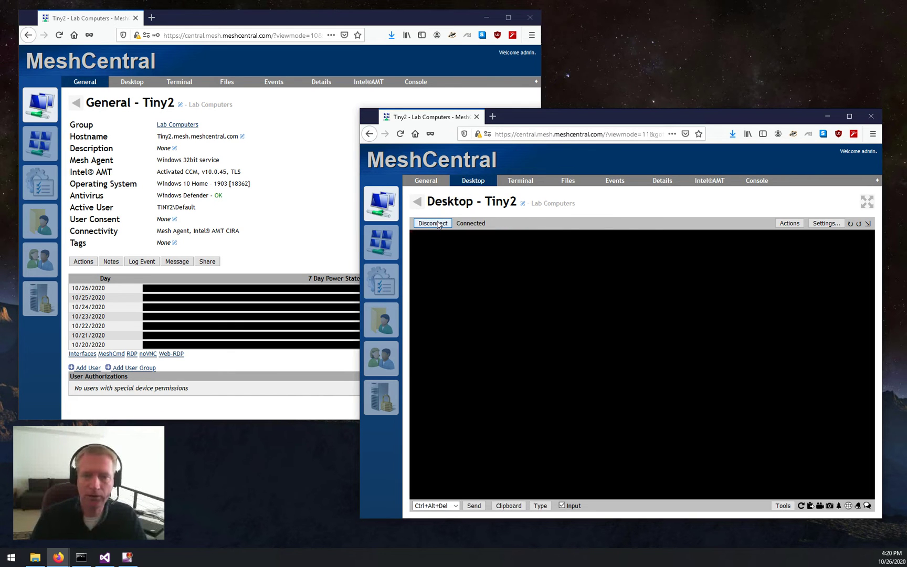
left_click(438, 224)
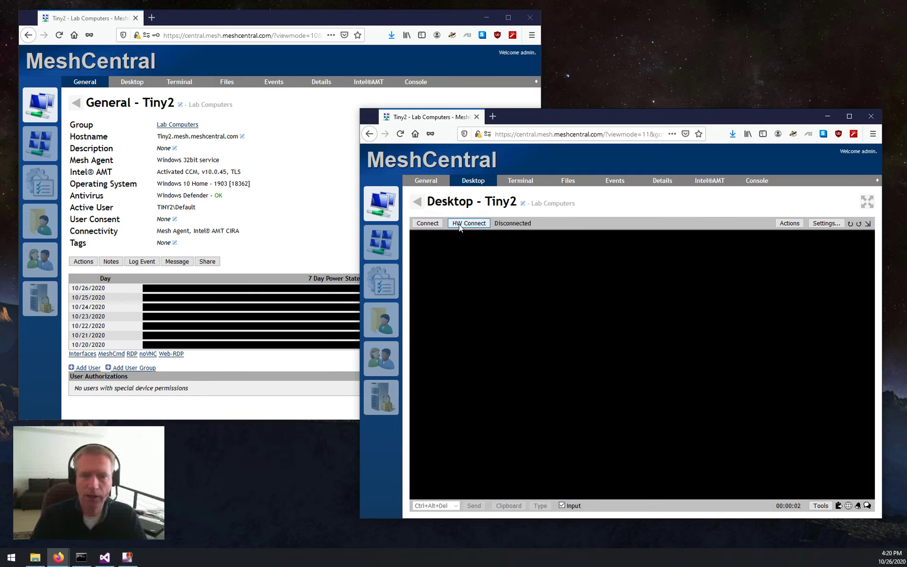
left_click(463, 225)
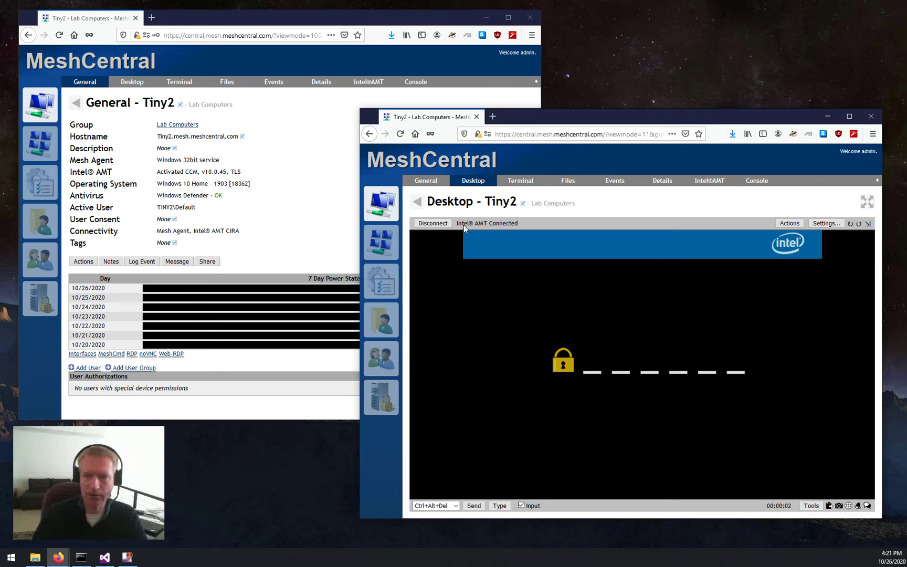
left_click(390, 210)
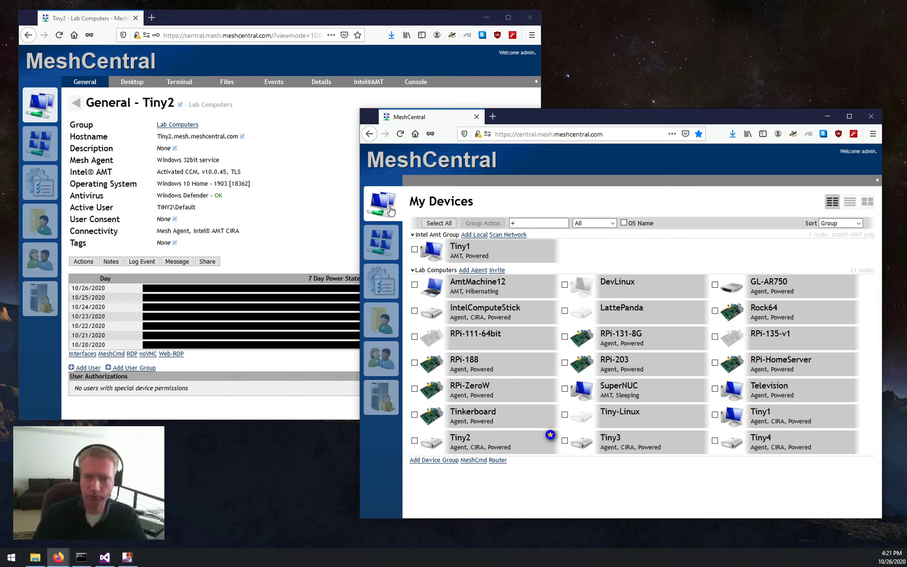
left_click(760, 424)
left_click(473, 181)
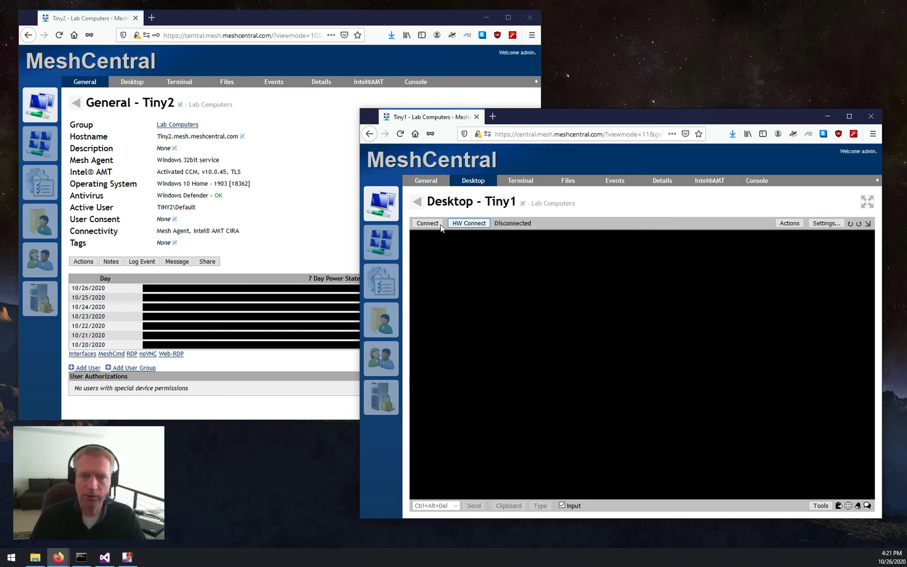
left_click(417, 202)
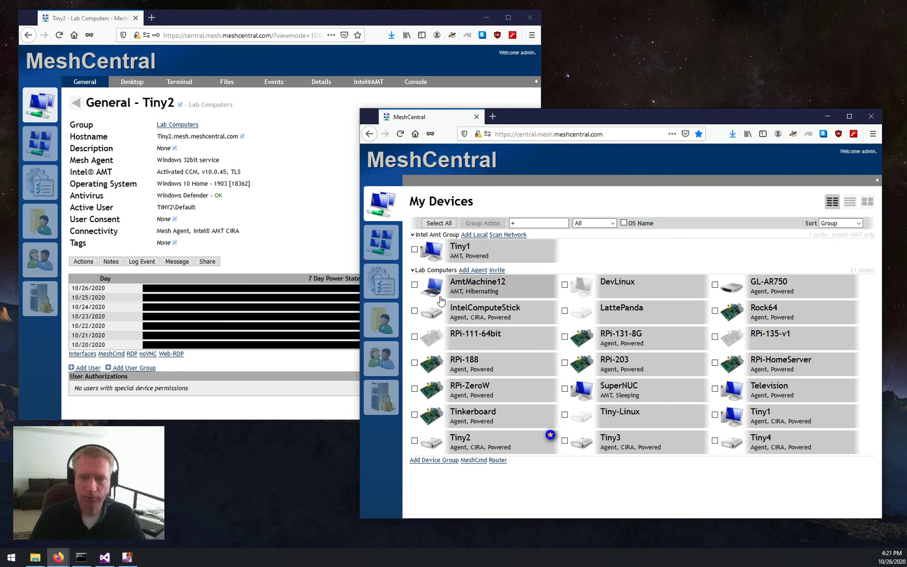
Connect to Tiny1's desktop over Intel AMT, disconnect, and return to My Devices.
left_click(770, 424)
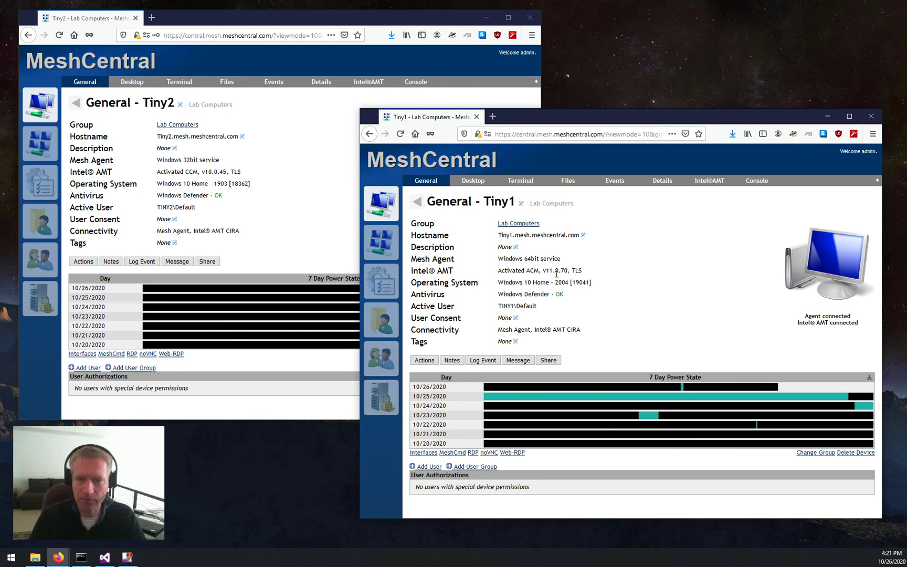
left_click(473, 181)
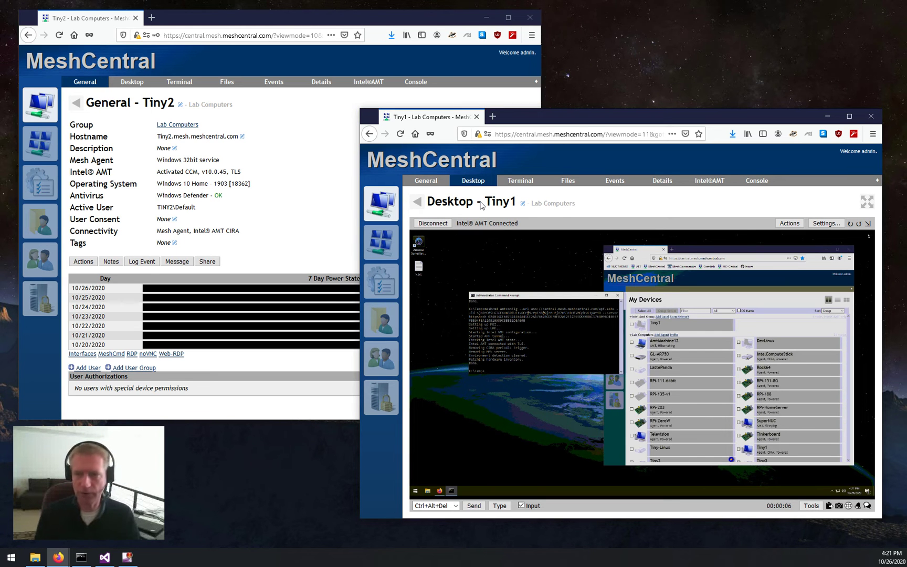
left_click(446, 224)
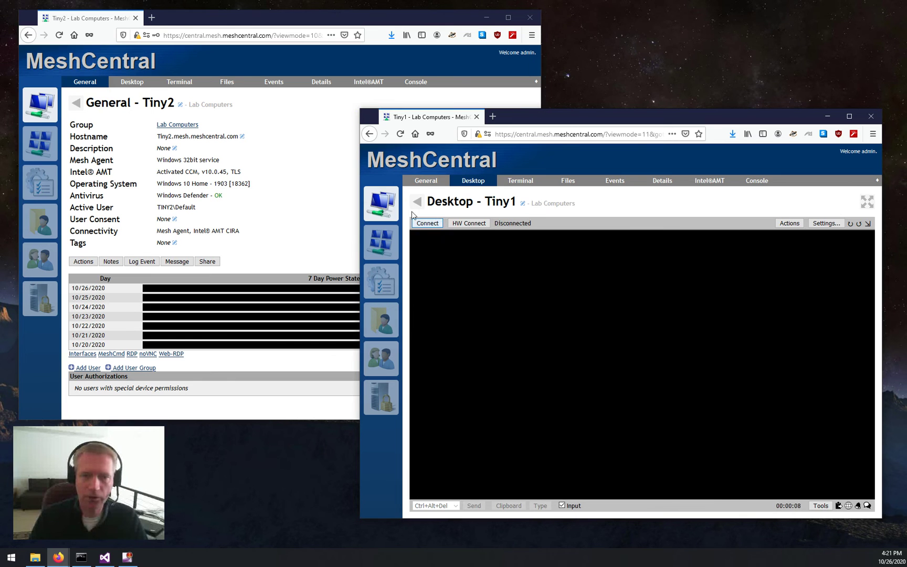
left_click(384, 206)
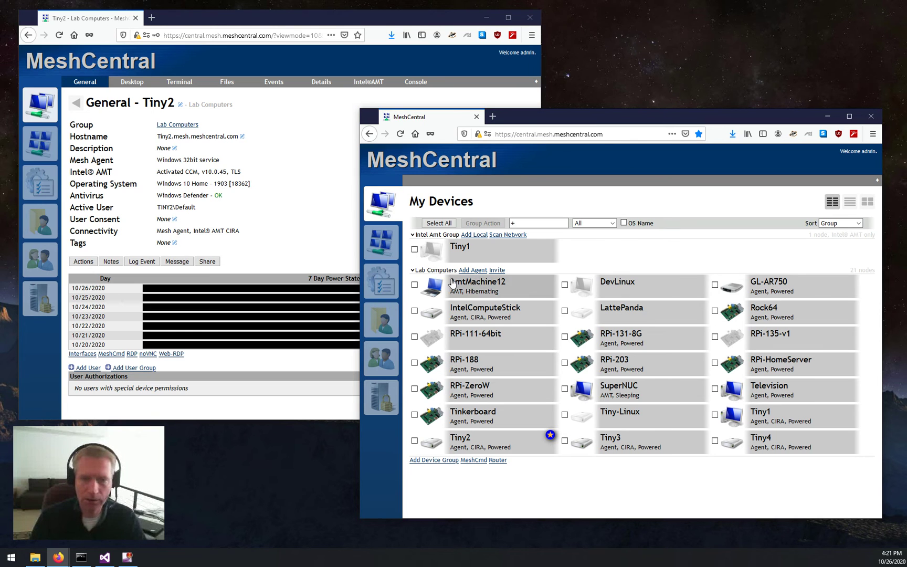
Switch the Lab Computers Intel AMT policy type from Fully Automatic to Deactivate and confirm it.
left_click(192, 125)
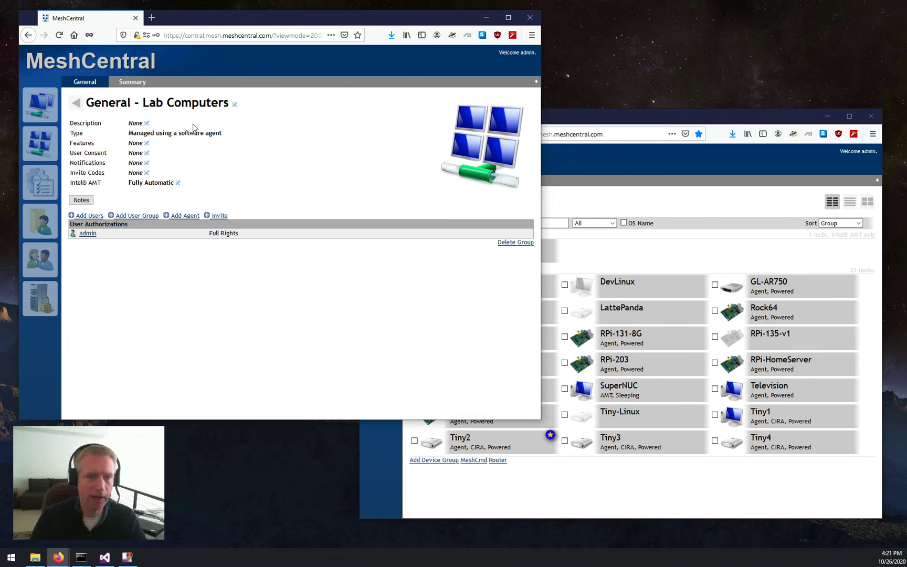
left_click(160, 188)
left_click(278, 152)
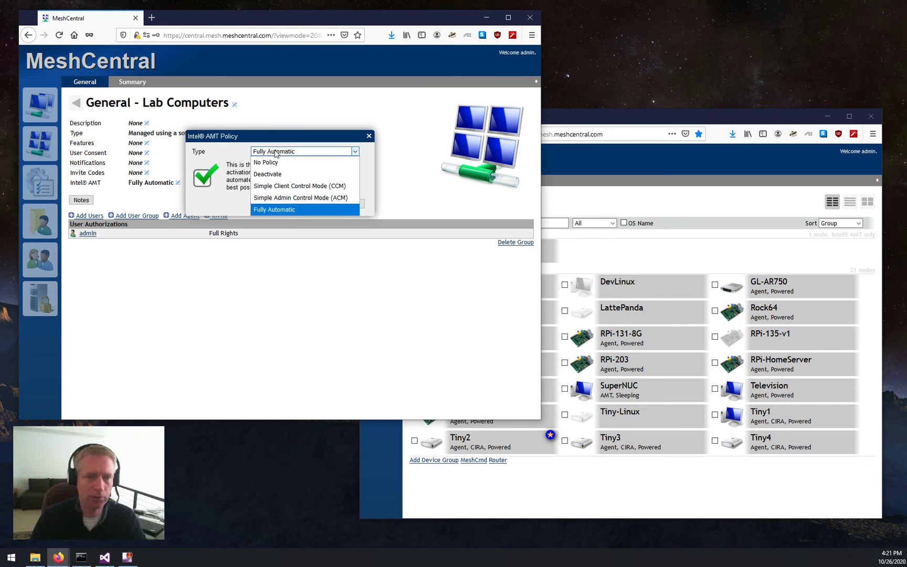
left_click(277, 161)
left_click(277, 152)
left_click(276, 175)
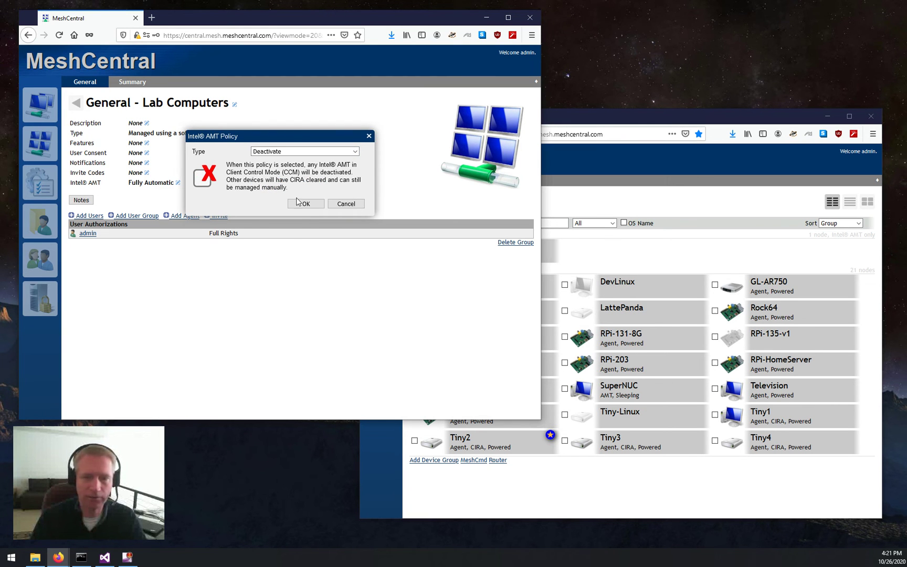
left_click(586, 246)
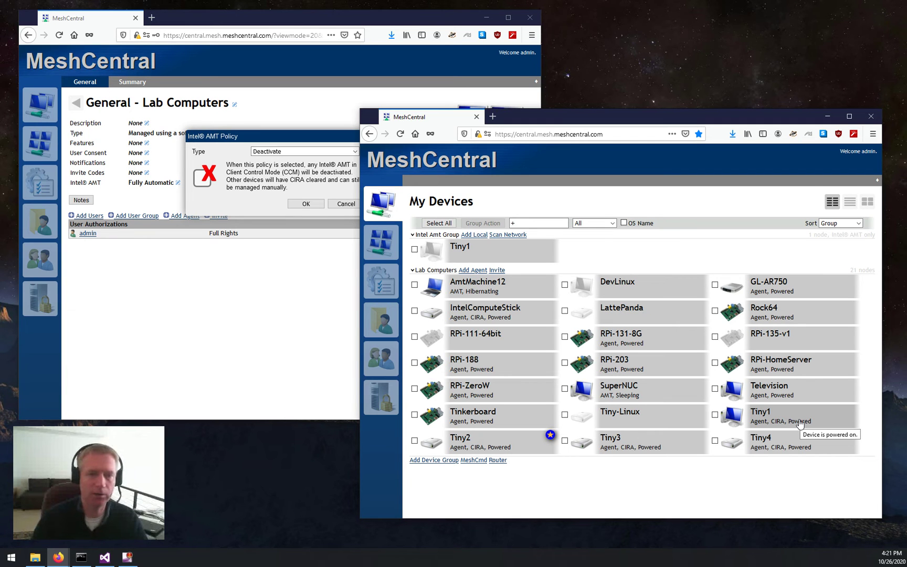
left_click(317, 206)
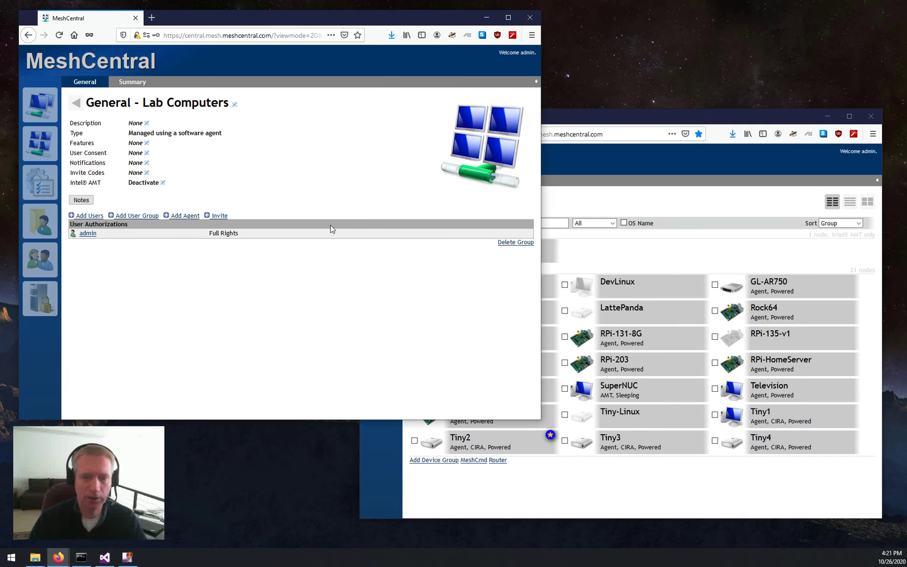
left_click(549, 479)
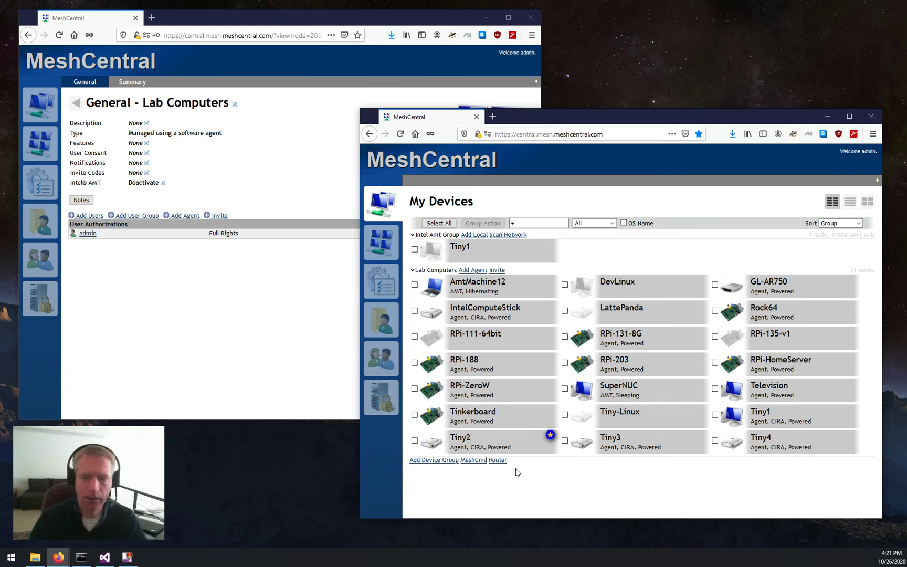
Check Tiny2's page for AMT no longer activated, then return to the device list.
left_click(490, 451)
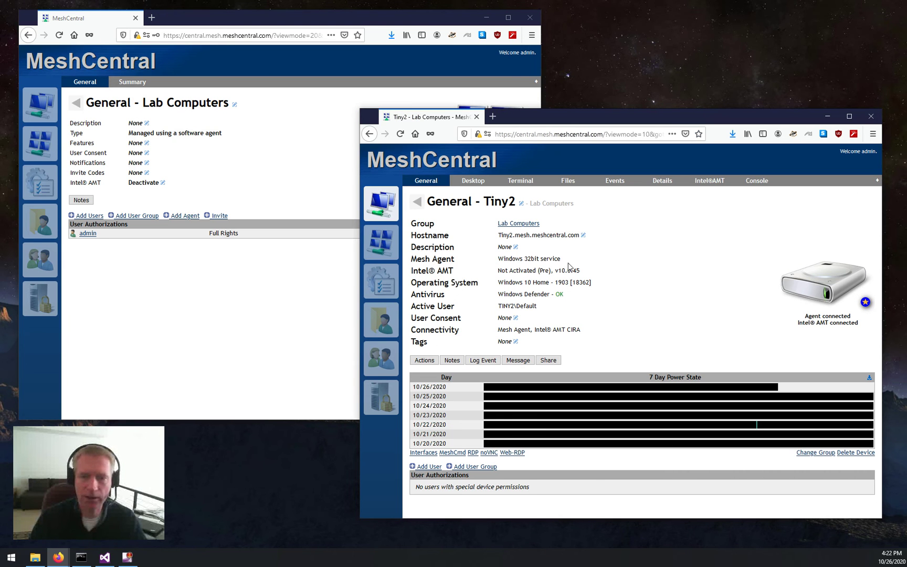
left_click(381, 204)
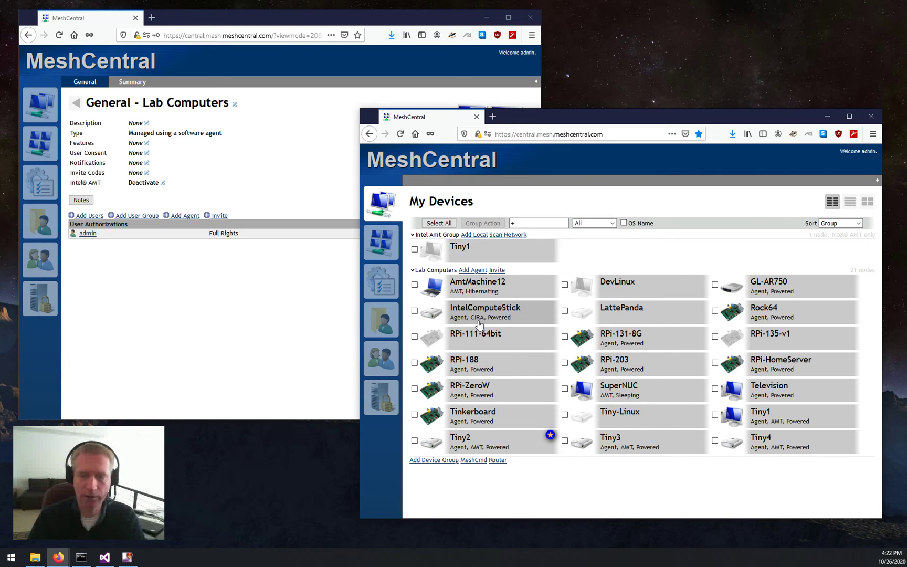
mouse_move(478, 324)
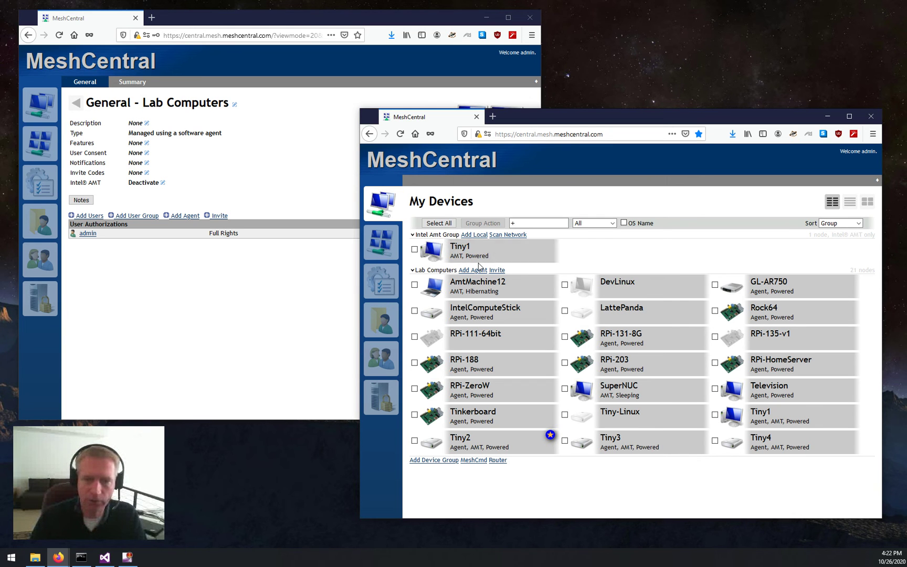
Set the Intel Amt Group's AMT policy type to Fully Automatic, confirm, and go back to all devices.
left_click(435, 235)
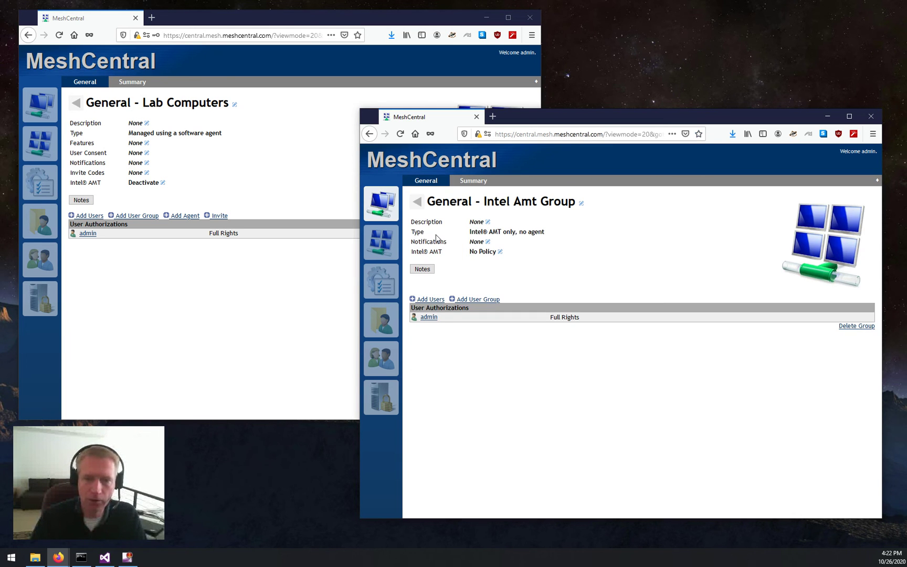
left_click(499, 252)
left_click(612, 251)
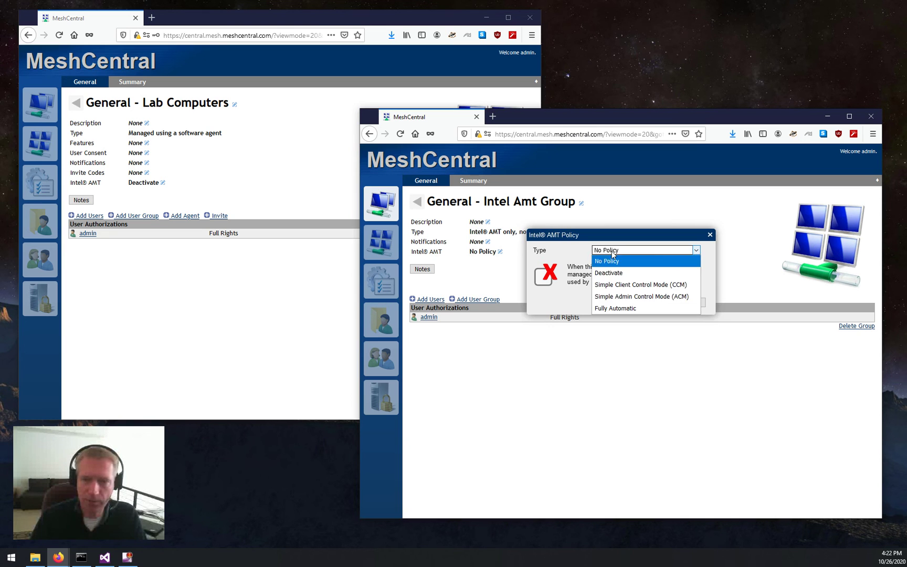
left_click(614, 308)
left_click(640, 303)
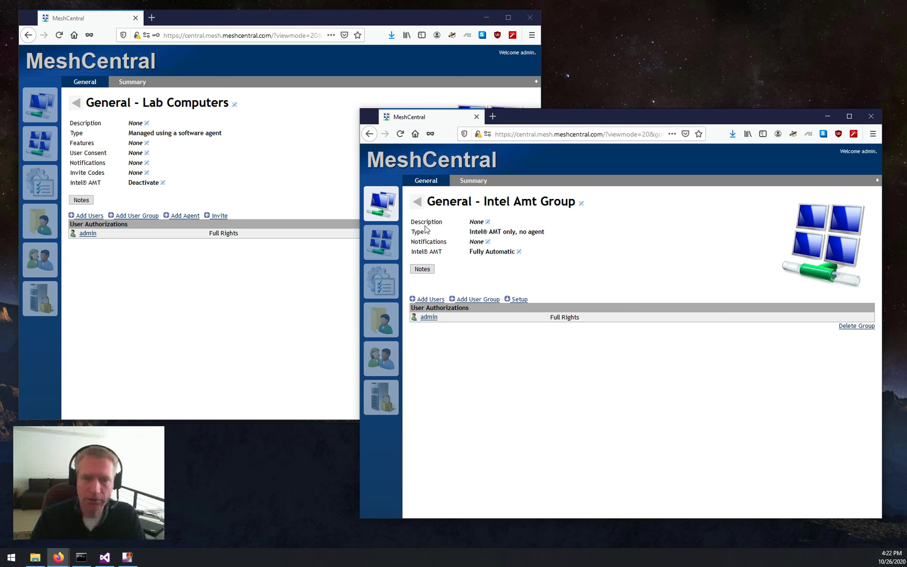
left_click(417, 202)
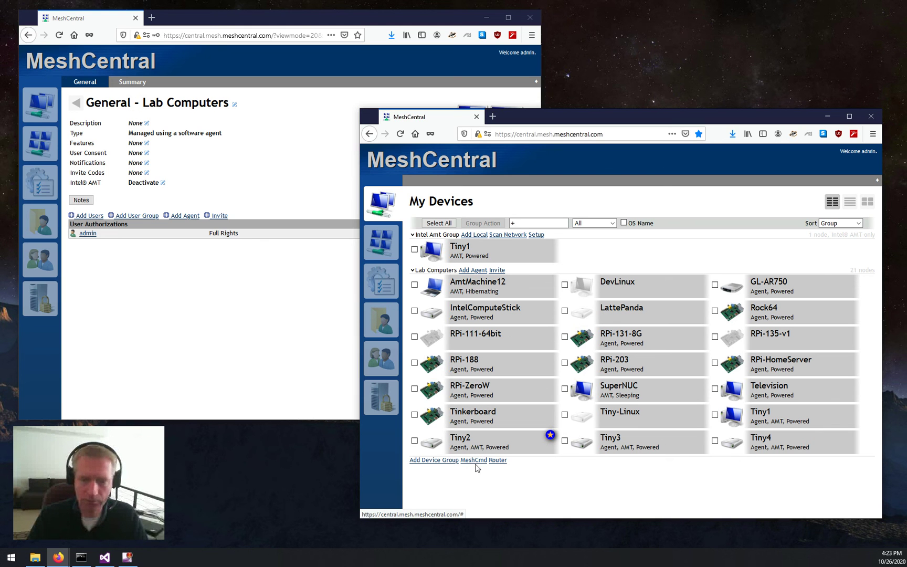
left_click(535, 235)
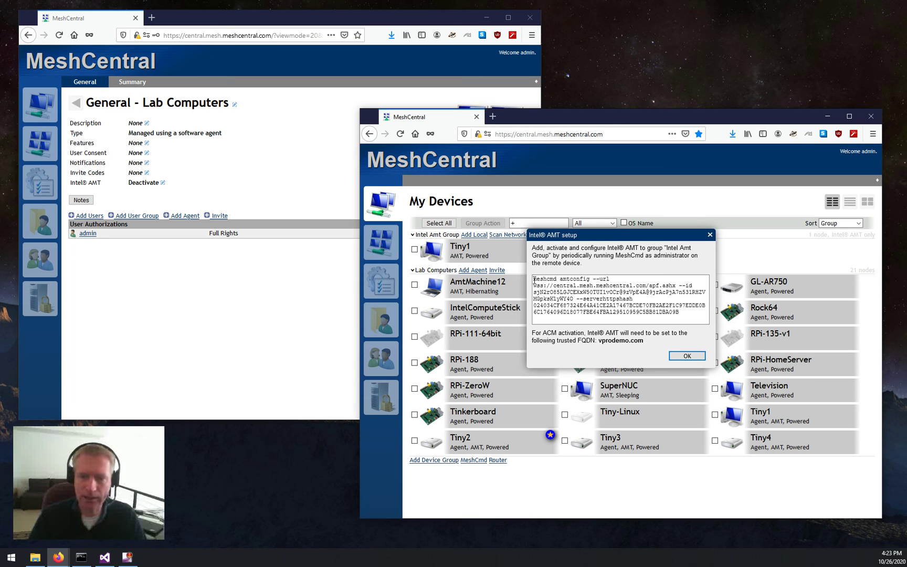
left_click_drag(535, 279, 717, 325)
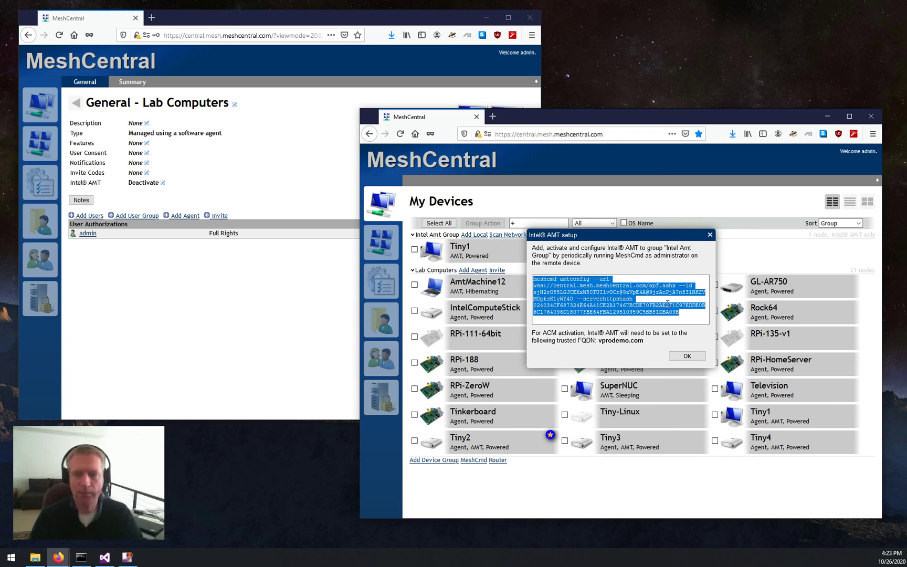
left_click(550, 279)
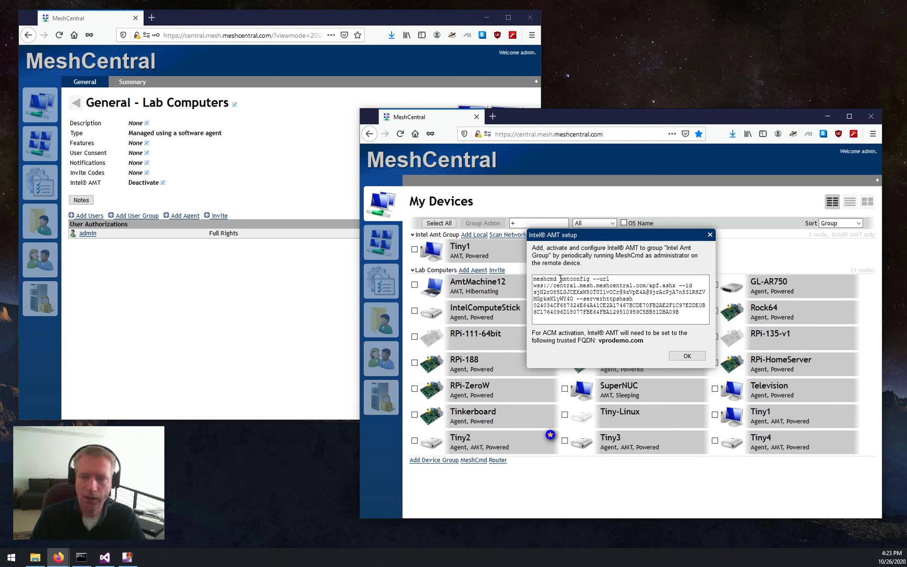
left_click_drag(560, 279, 680, 299)
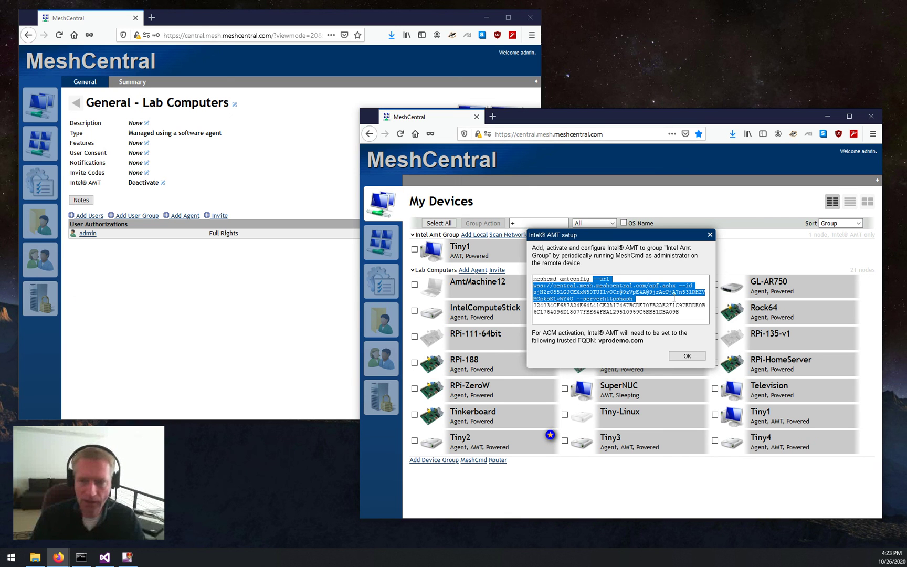
left_click(675, 298)
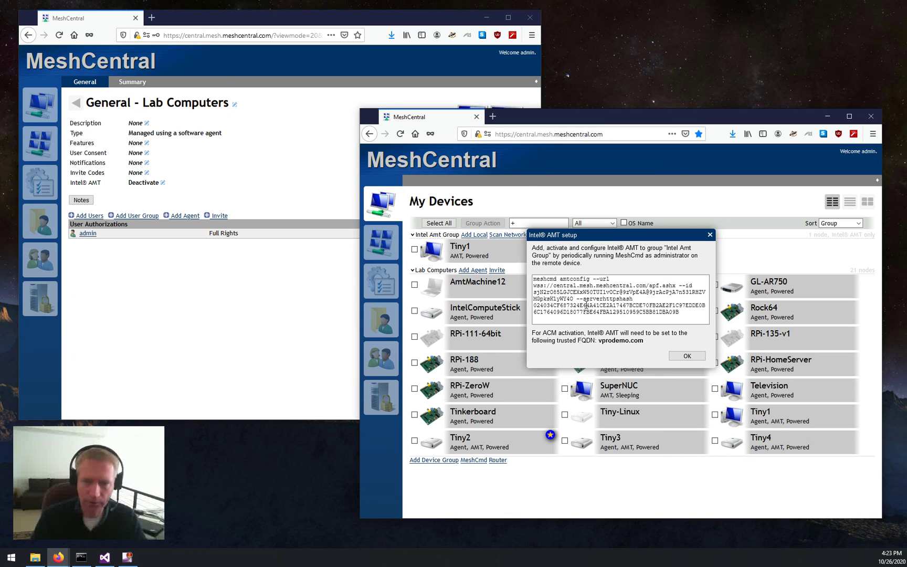
left_click_drag(574, 298, 677, 285)
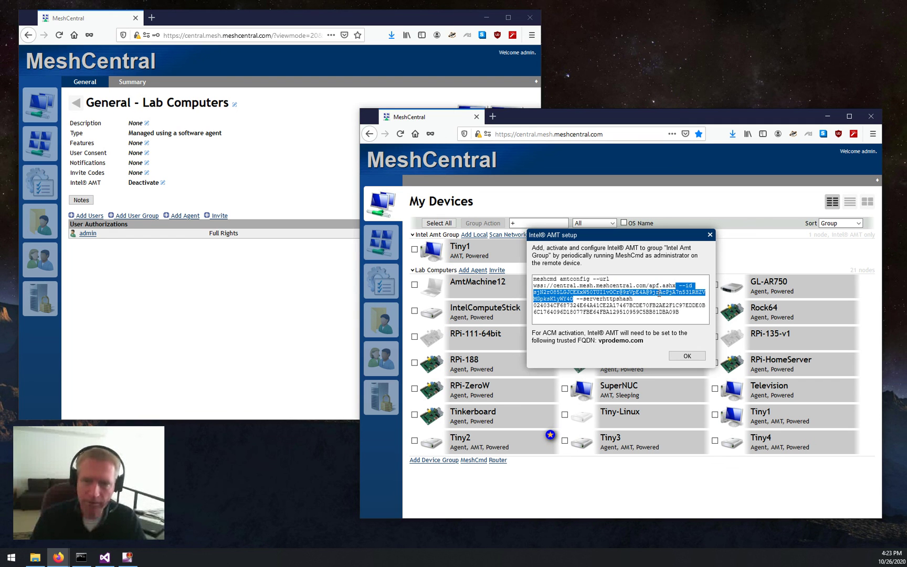
left_click_drag(578, 304, 692, 314)
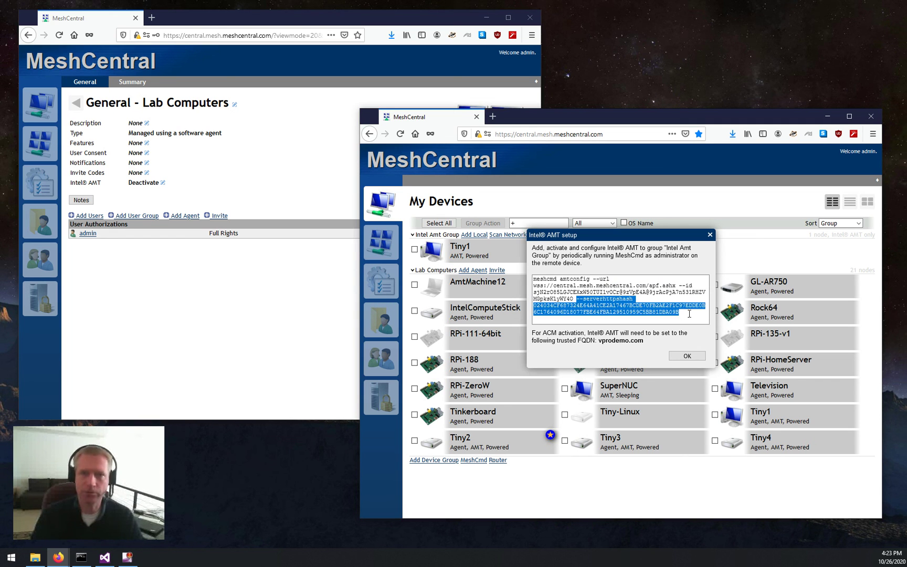
left_click(689, 314)
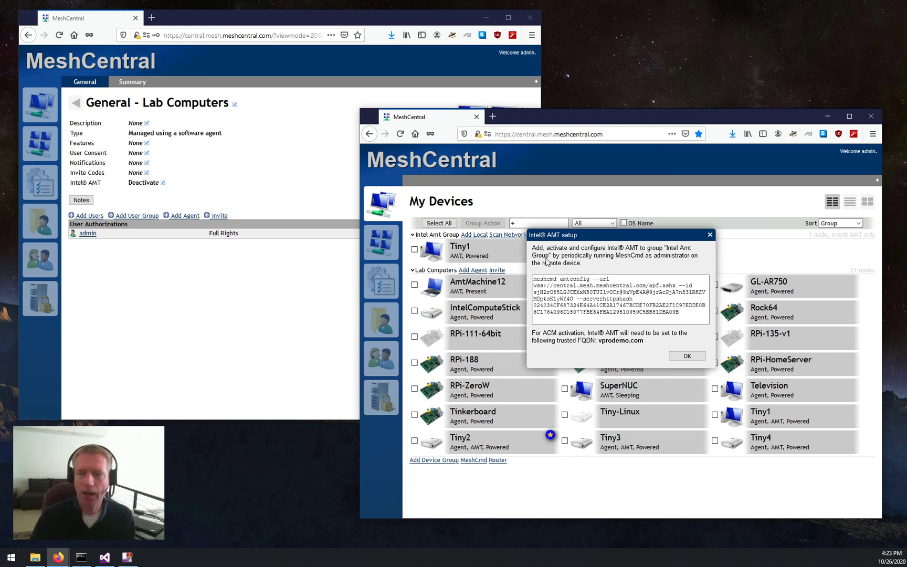
left_click(688, 356)
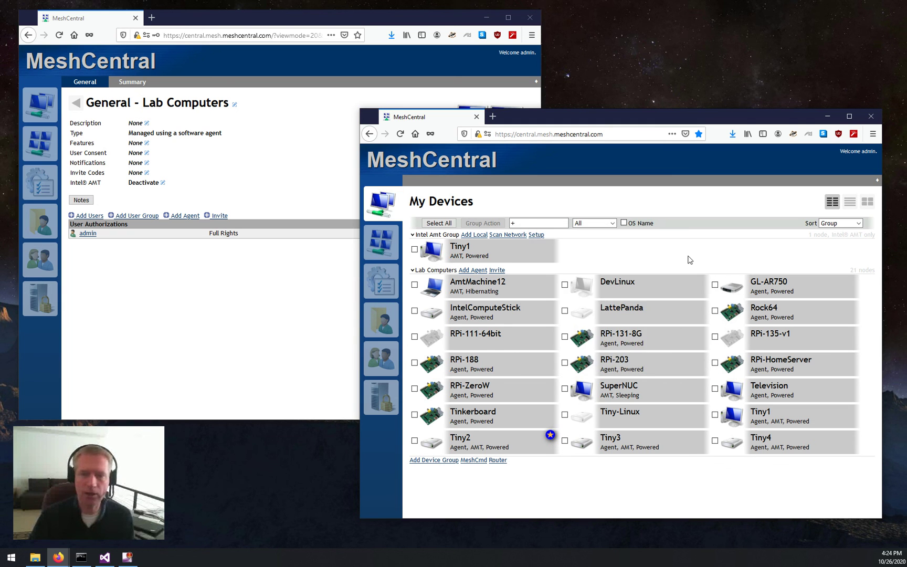